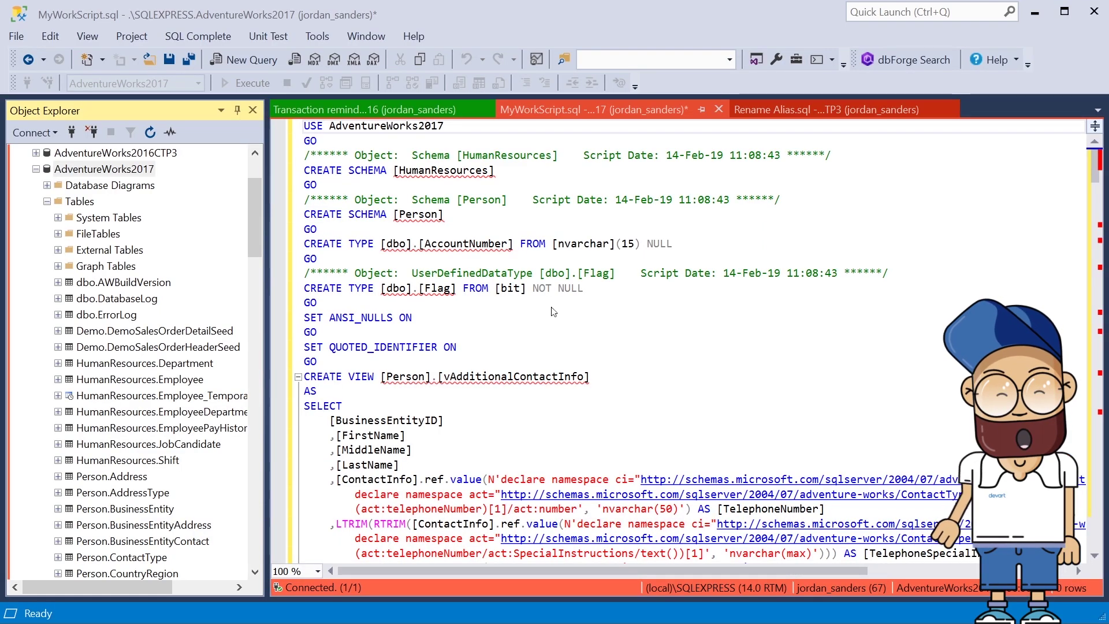
- Open Manage Index Fragmentation for AdventureWorks2017 from its Object Explorer context menu
click(114, 168)
right_click(112, 170)
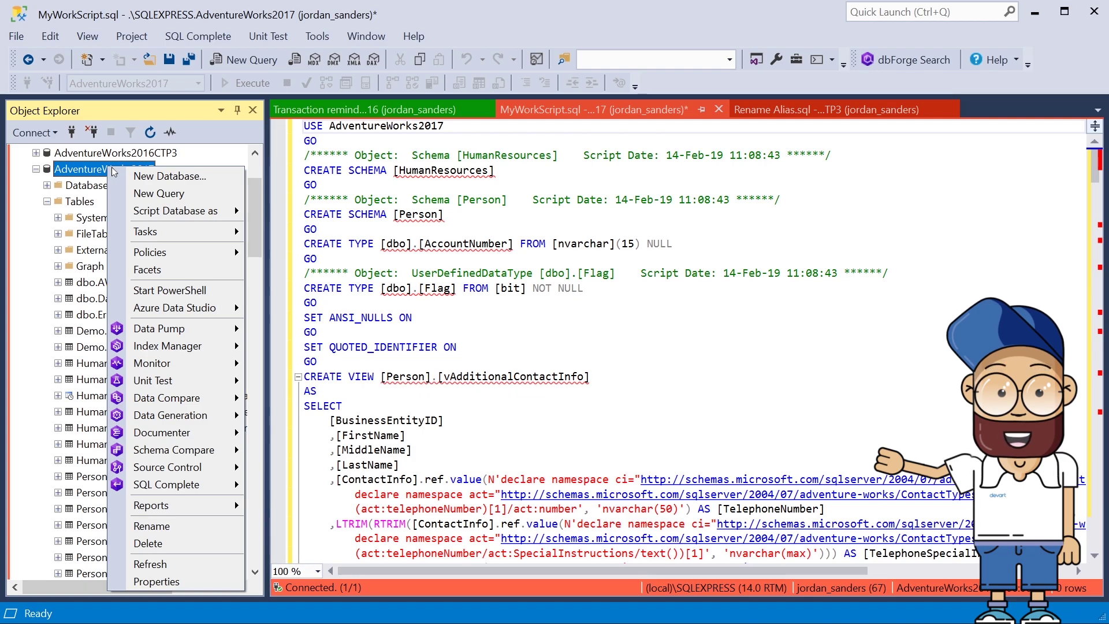
mouse_move(168, 345)
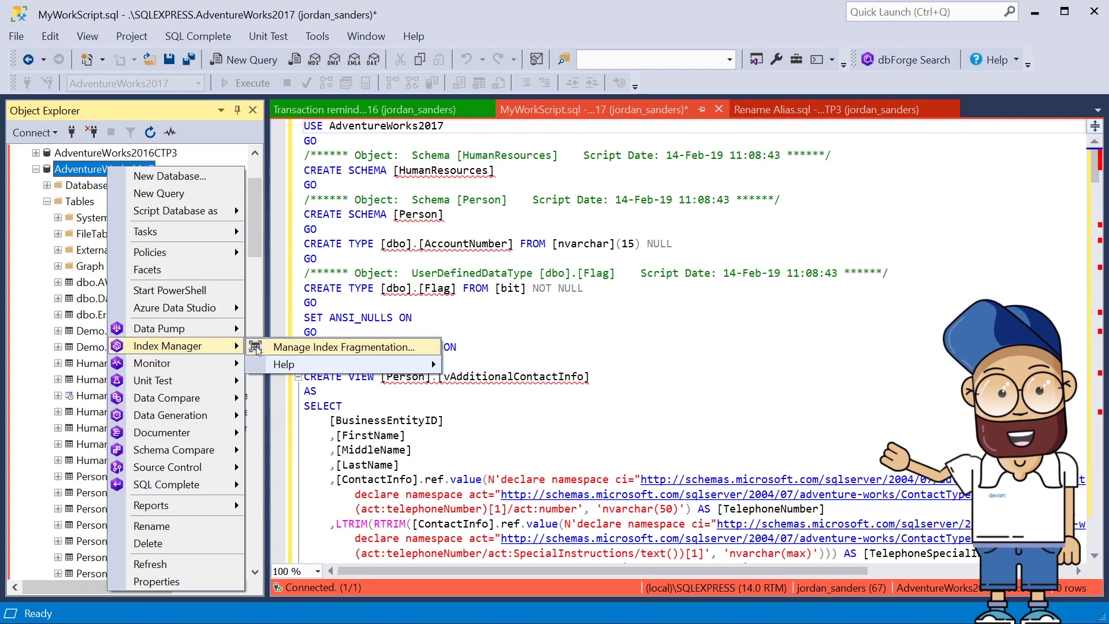
click(256, 349)
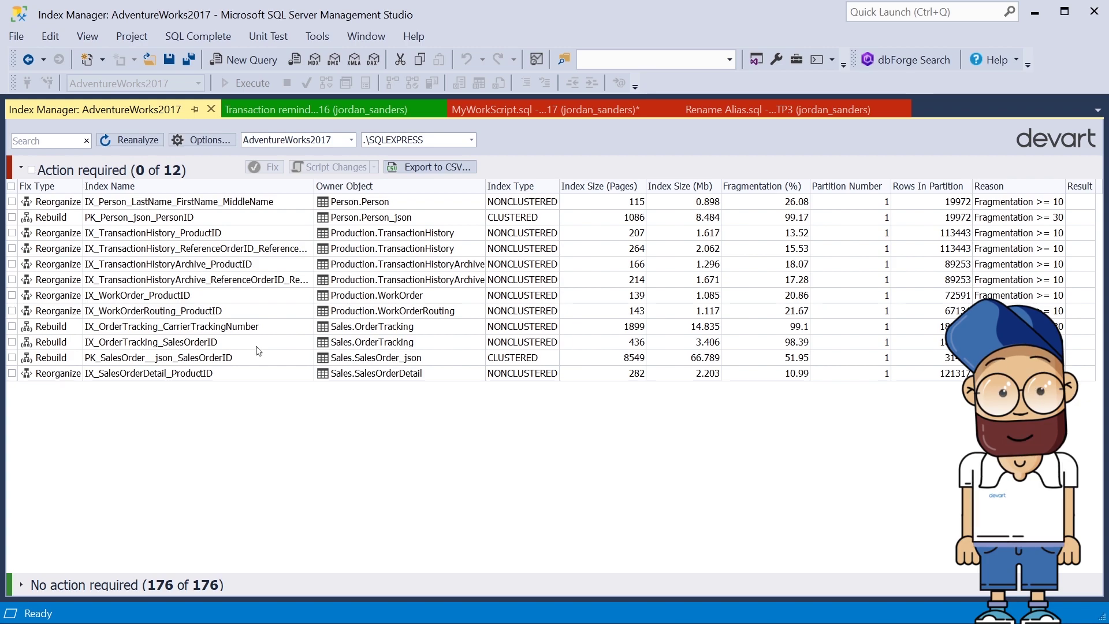
- Set a 5% reorganize threshold, reanalyze, and script the 22 index fixes to a new query window
click(208, 139)
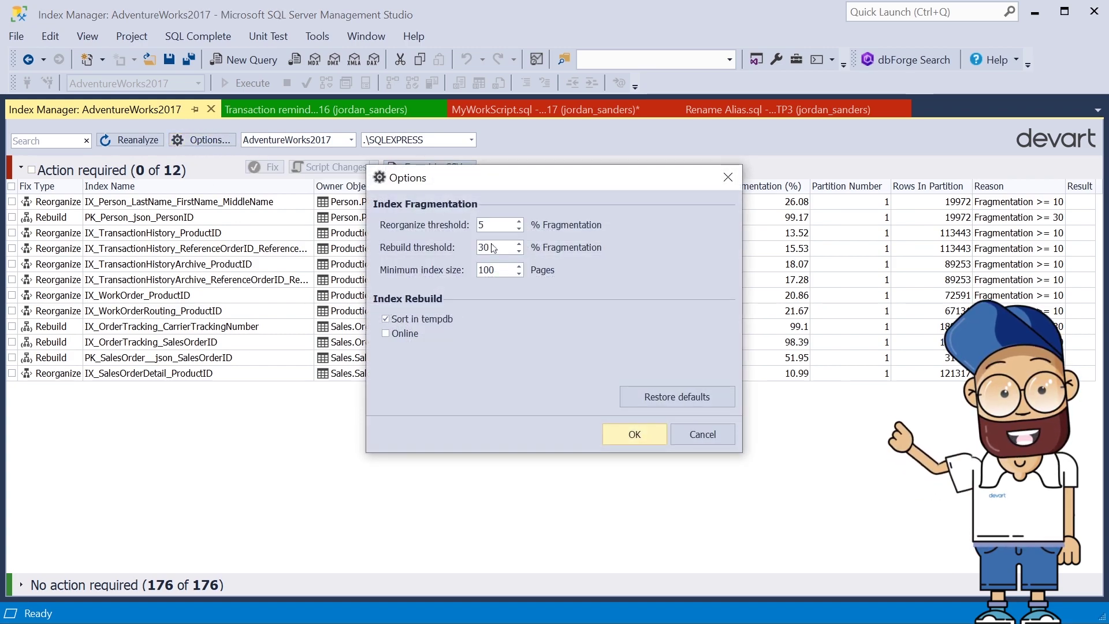
text(10)
key(Return)
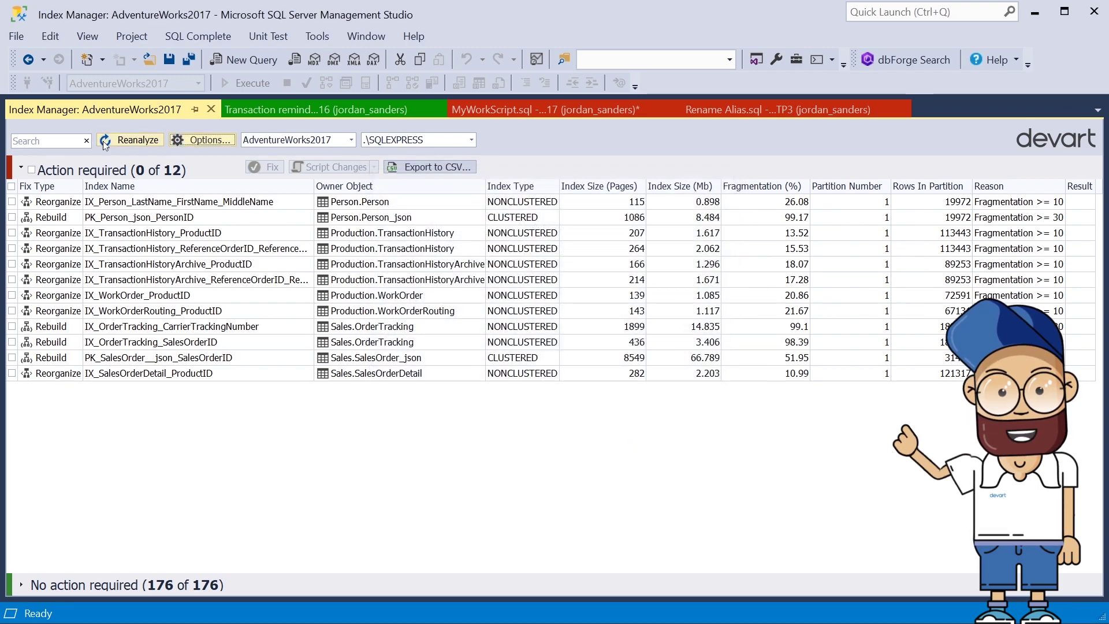
click(103, 143)
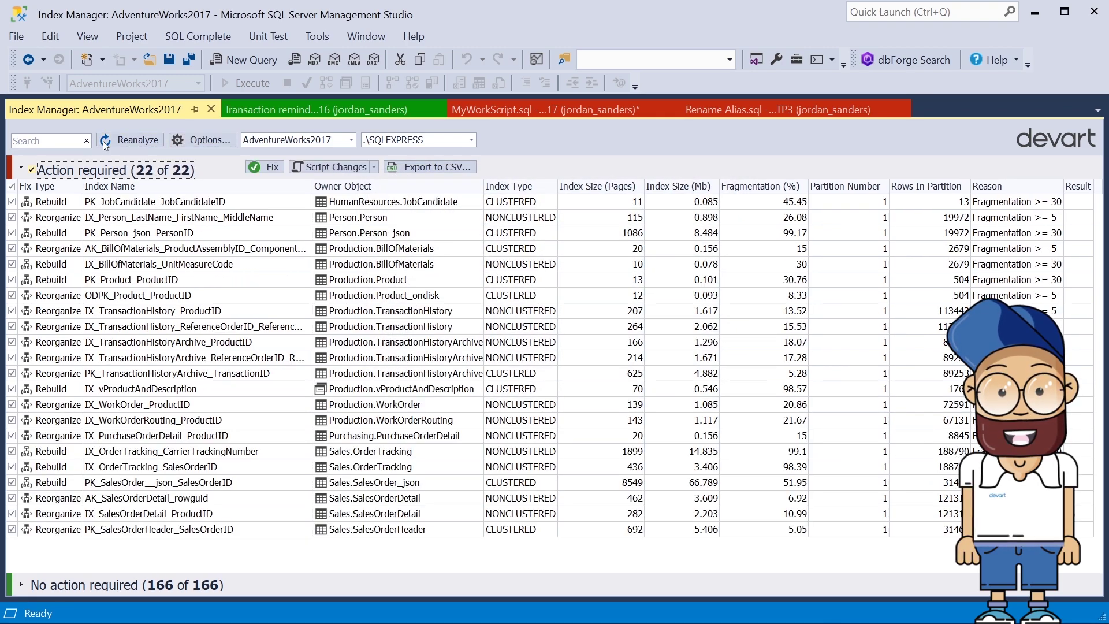
click(374, 168)
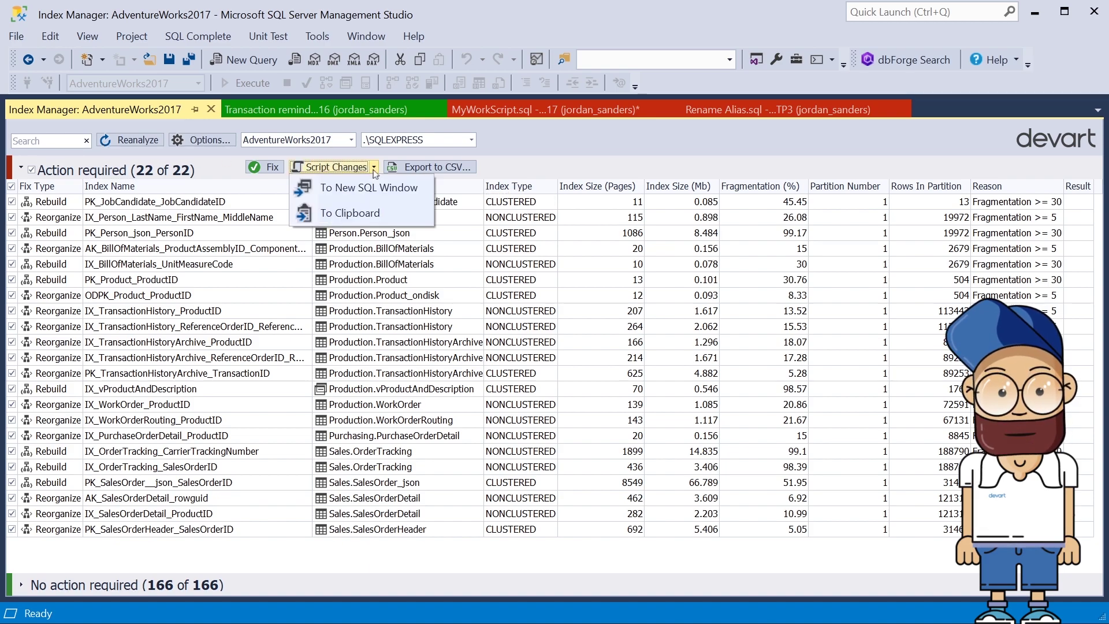
click(374, 189)
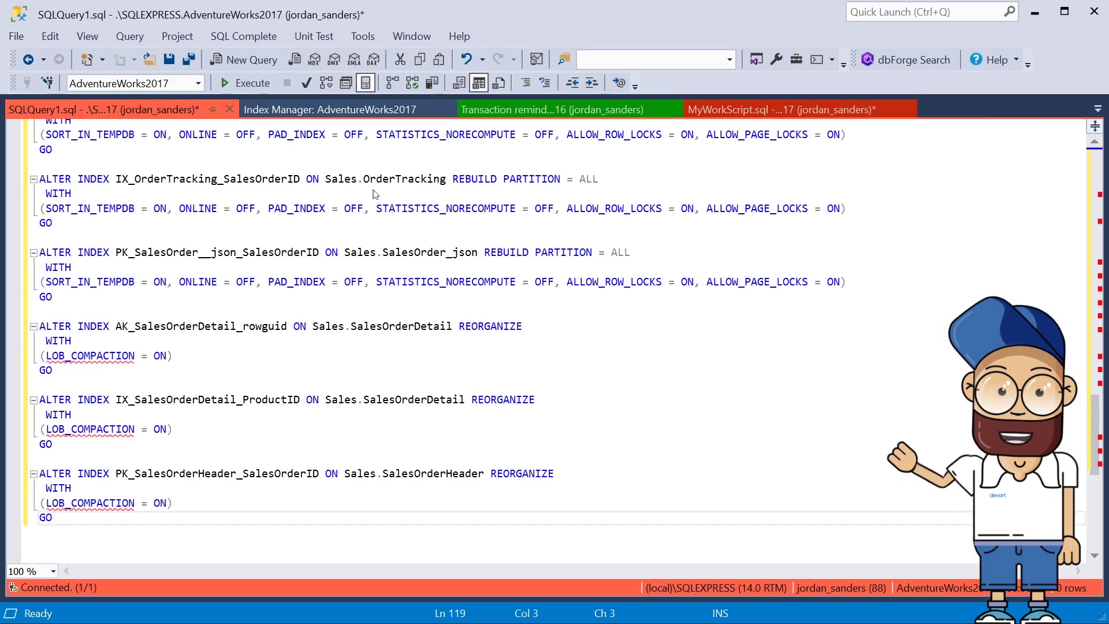
- Back in Index Manager, run Fix to defragment the 22 flagged AdventureWorks2017 indexes
click(281, 109)
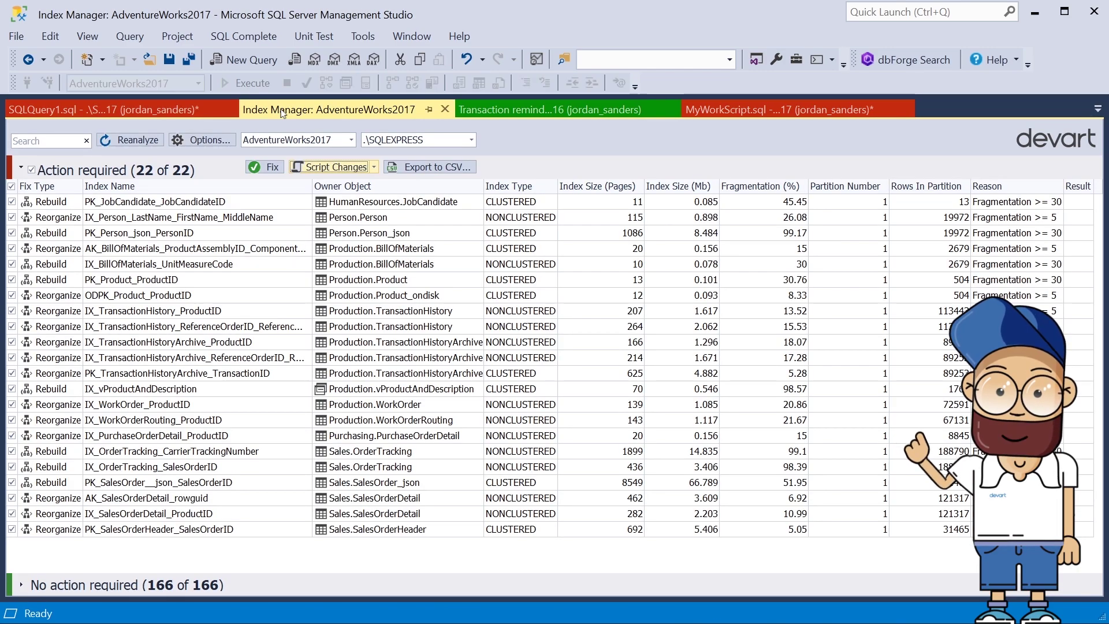
click(255, 166)
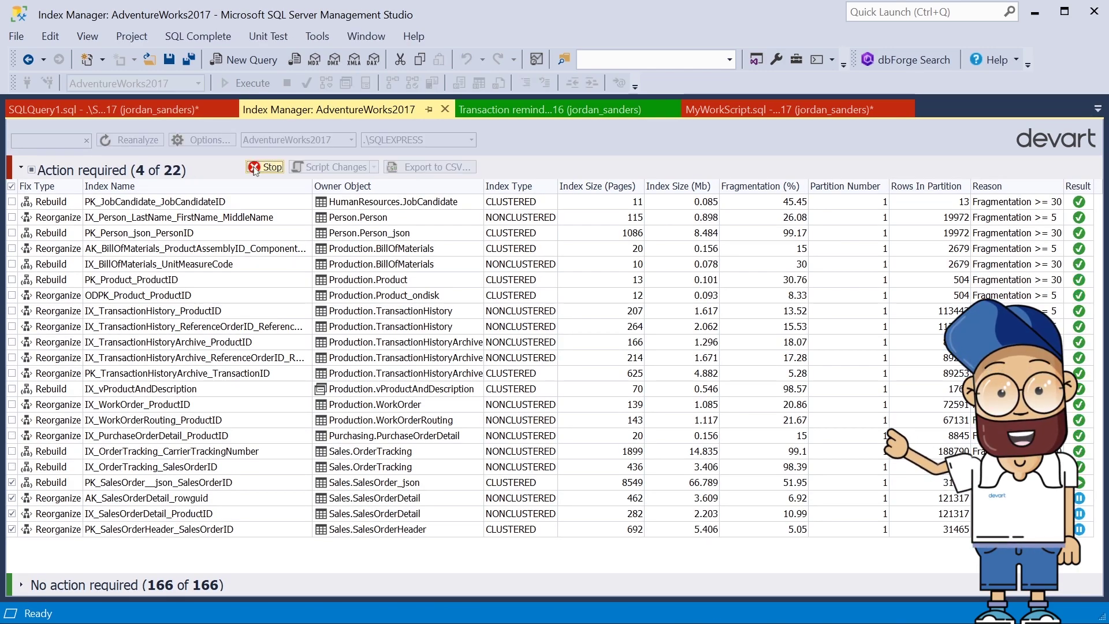